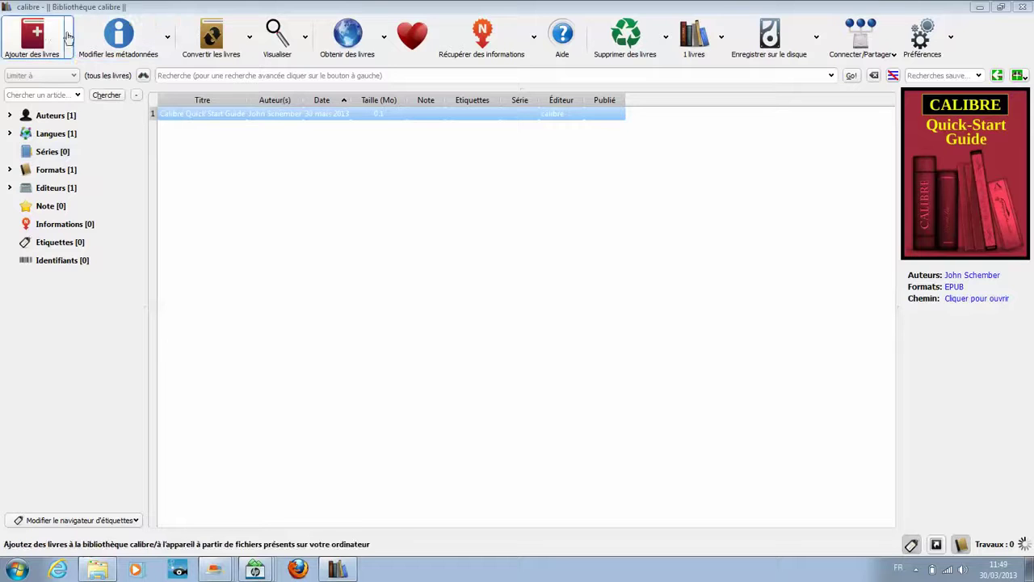
Step: Add the e-book charriere_le_noble_et_contes_lettres_neuchateloises.epub from the Bureau folder to the library
click(45, 35)
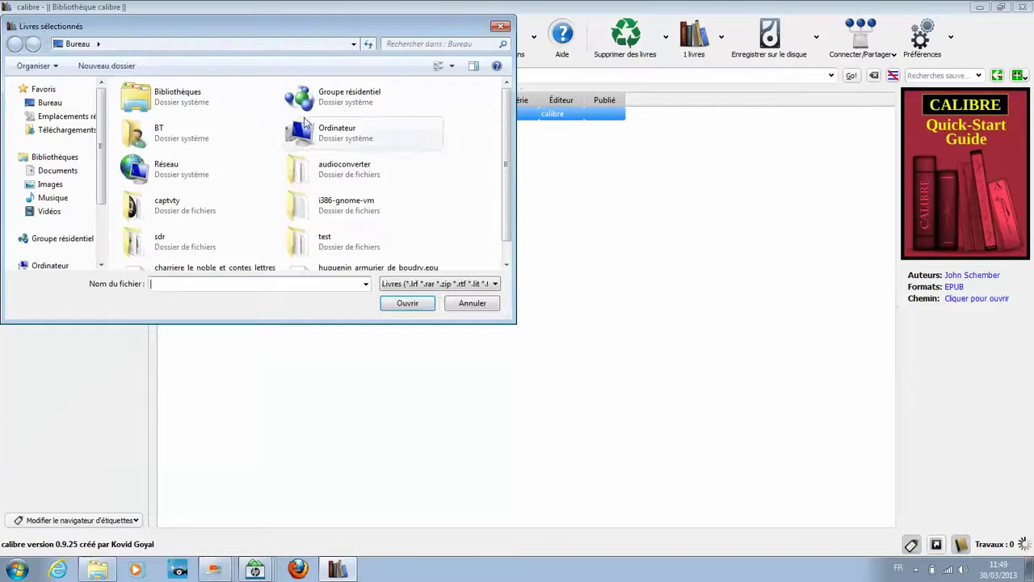
scroll(505, 173, down, 1)
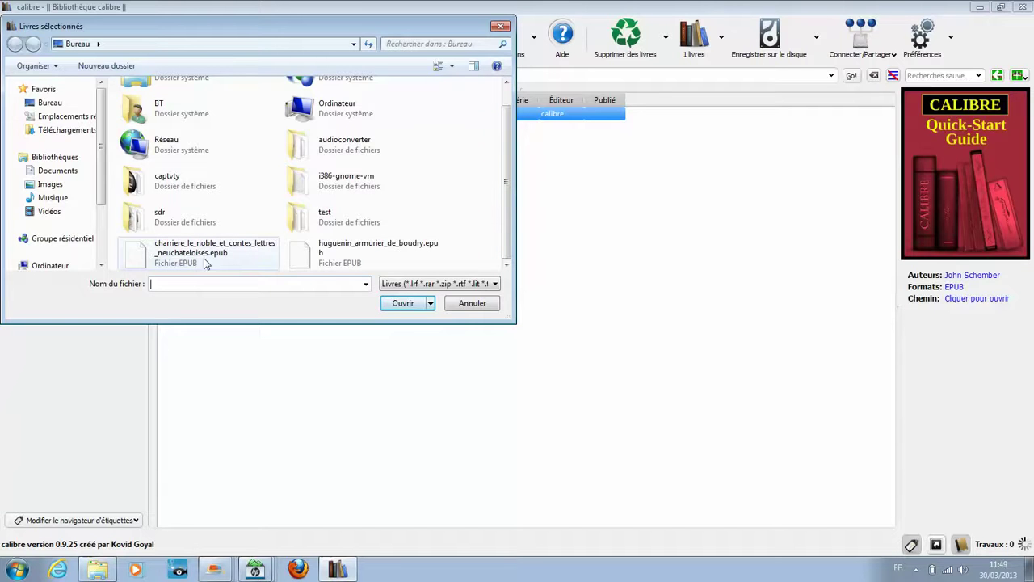
click(229, 273)
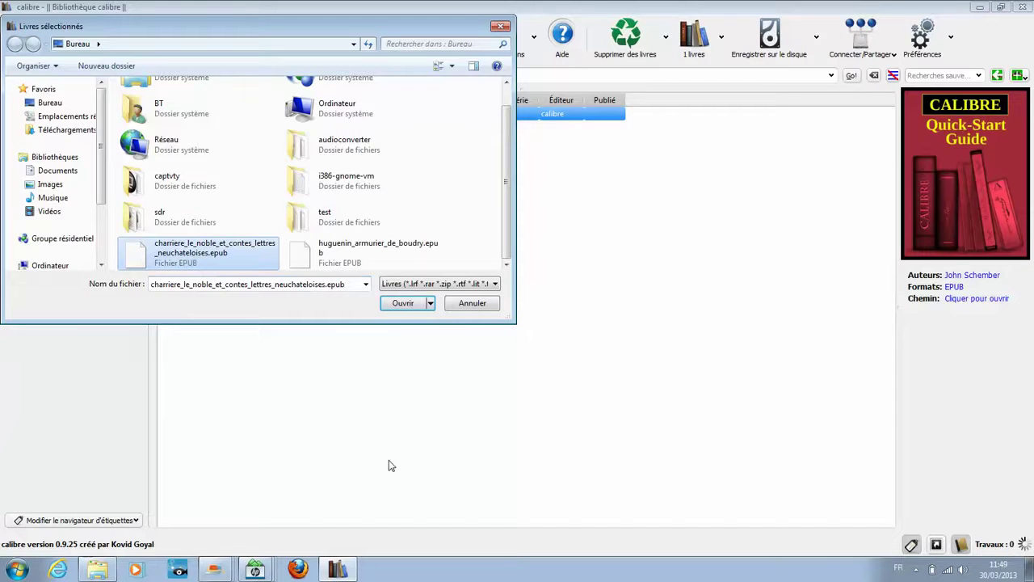
click(402, 303)
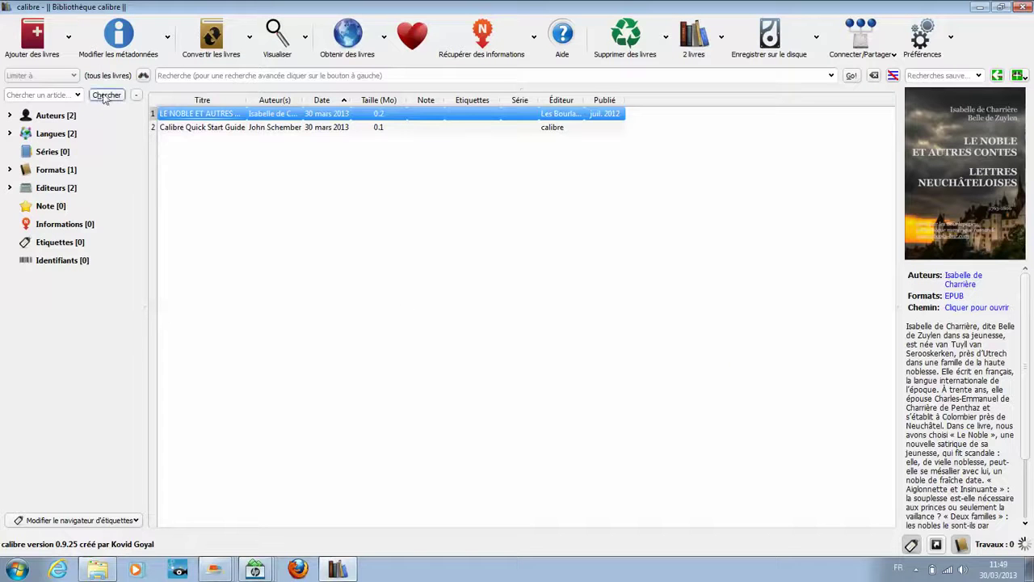
Step: Add the e-book huguenin_armurier_de_boudry.epub from the Bureau folder to the library
click(32, 48)
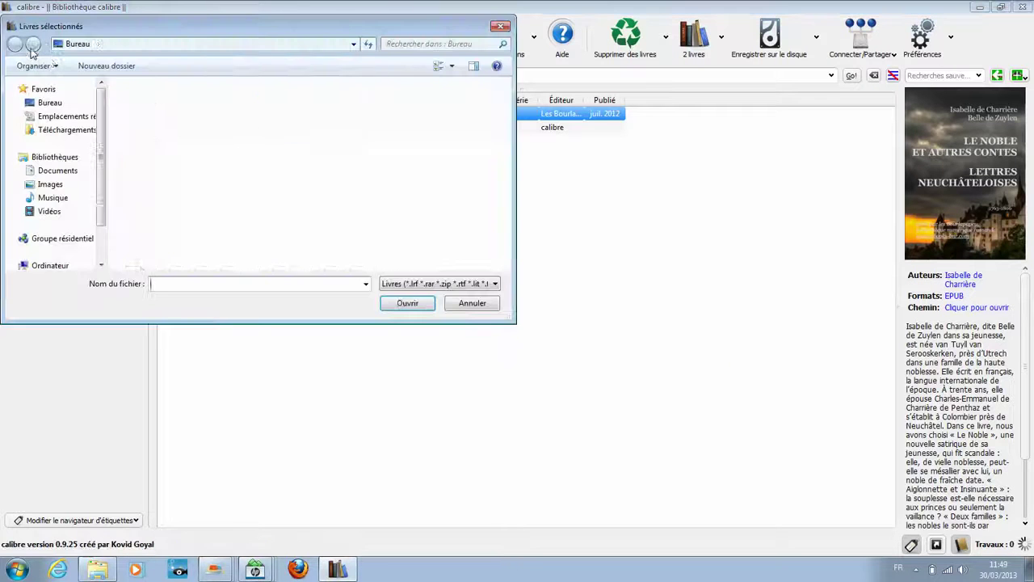
scroll(345, 249, down, 1)
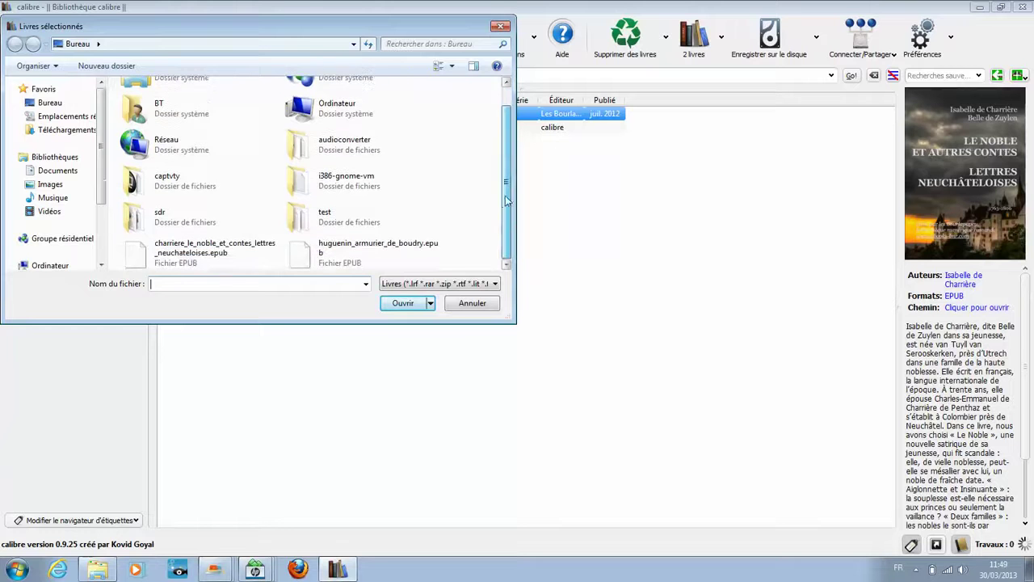
click(345, 248)
click(408, 305)
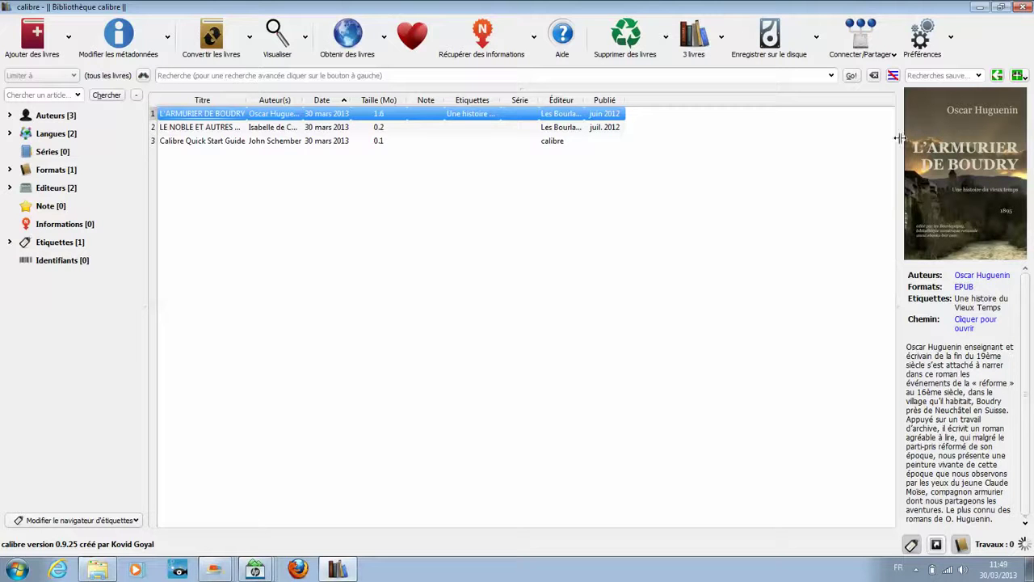
Step: Open L'ARMURIER DE BOUDRY in the e-book viewer and maximize the viewer window
double_click(206, 118)
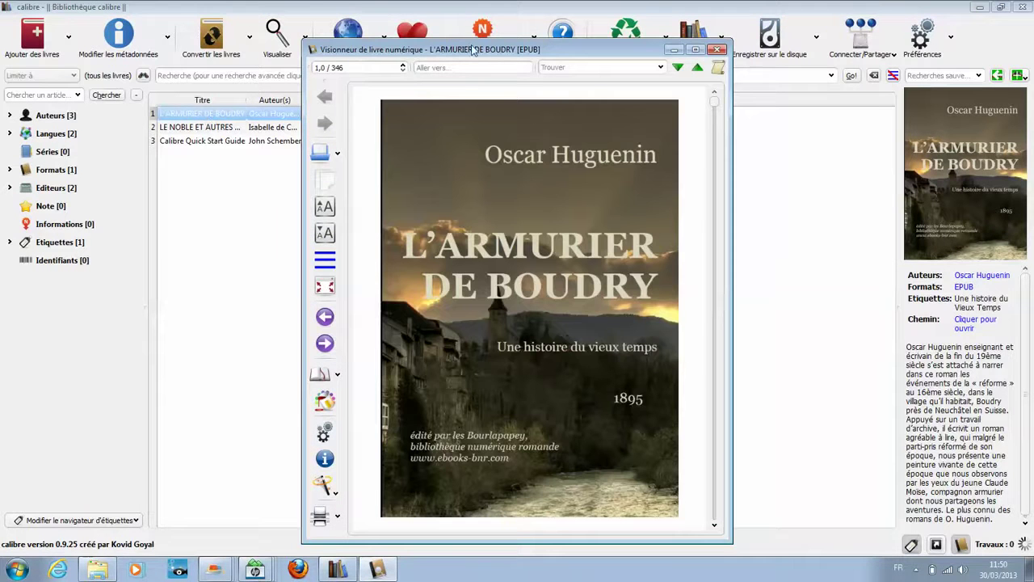
drag(475, 50, 410, 40)
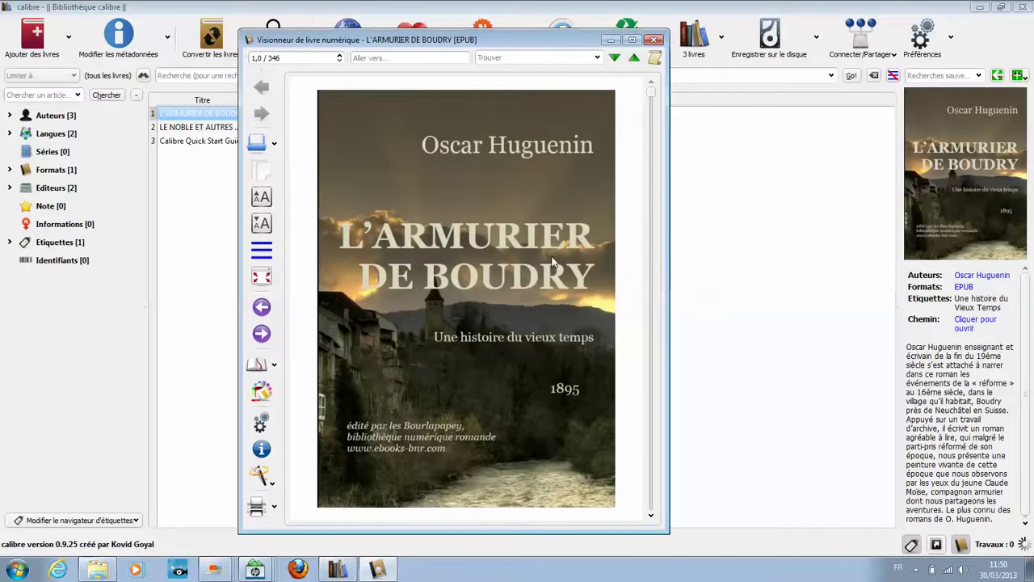
click(636, 44)
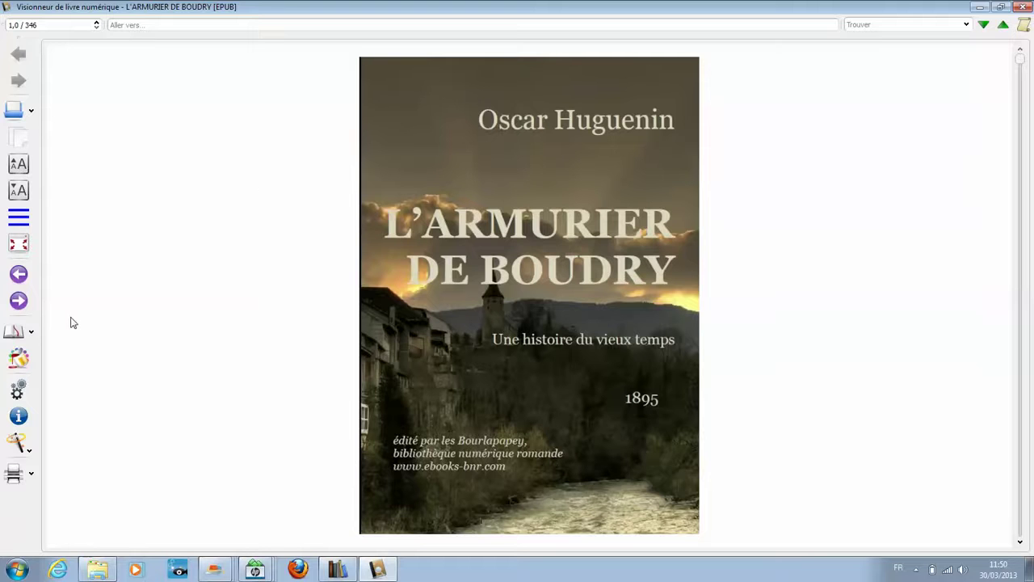
Step: Page through the opening of L'ARMURIER DE BOUDRY as far as the Avant-propos and close the viewer
click(19, 301)
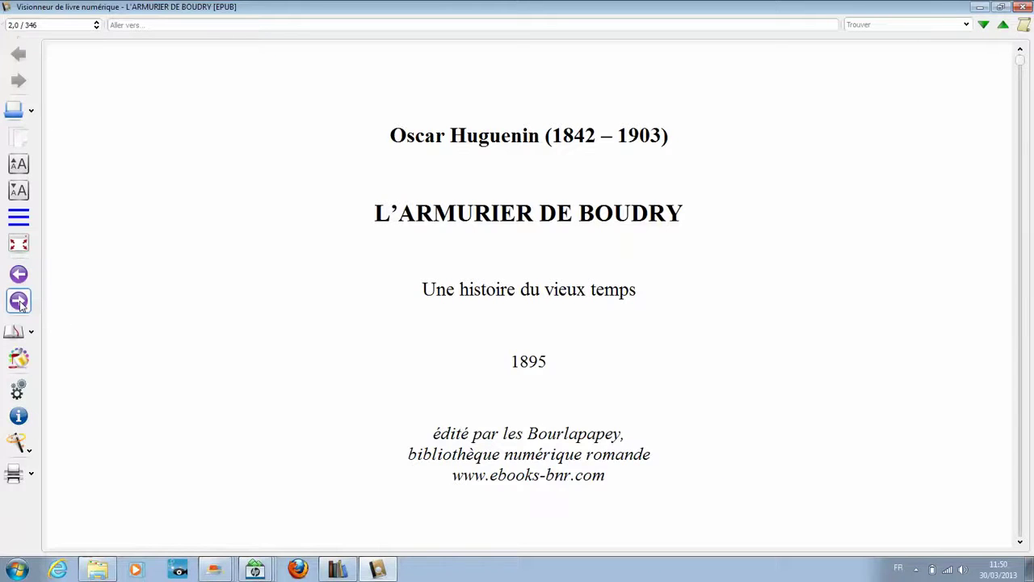
click(20, 300)
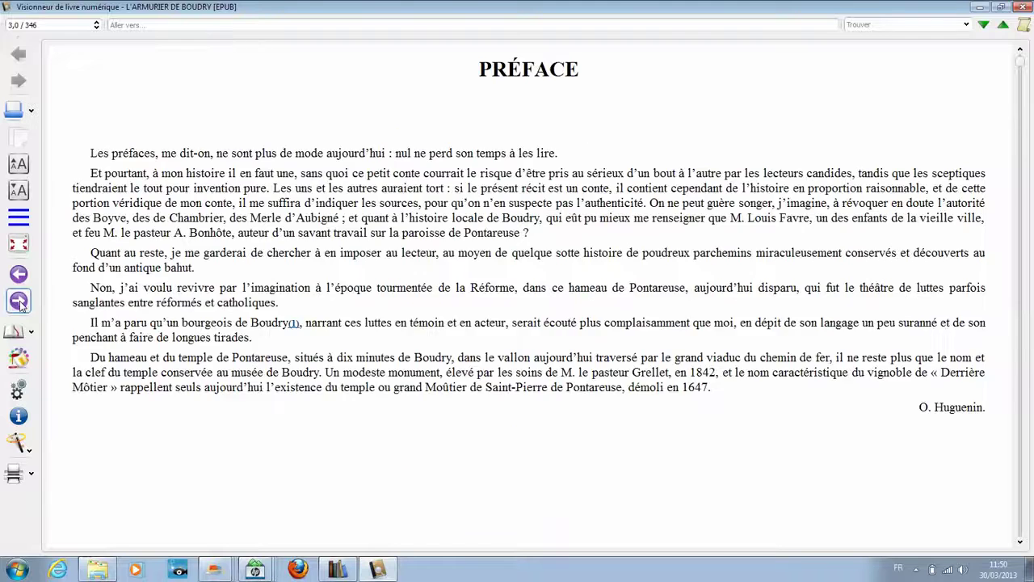
click(19, 301)
click(20, 301)
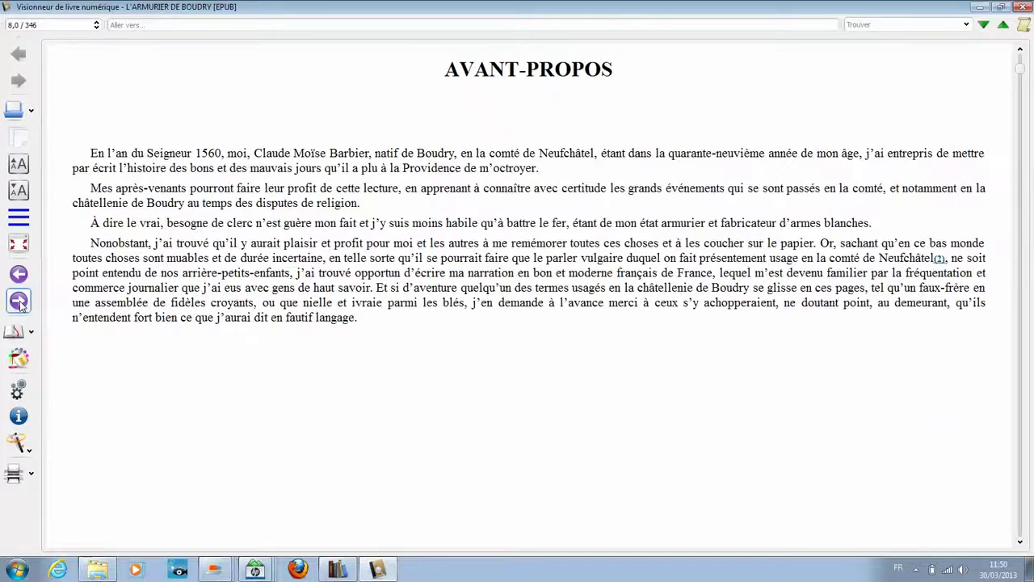
click(19, 275)
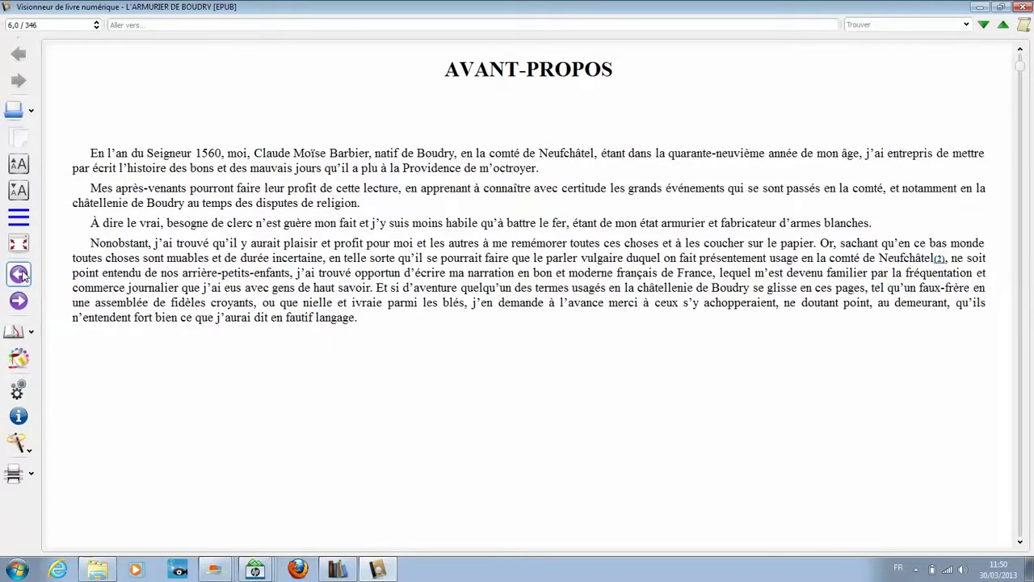
click(31, 475)
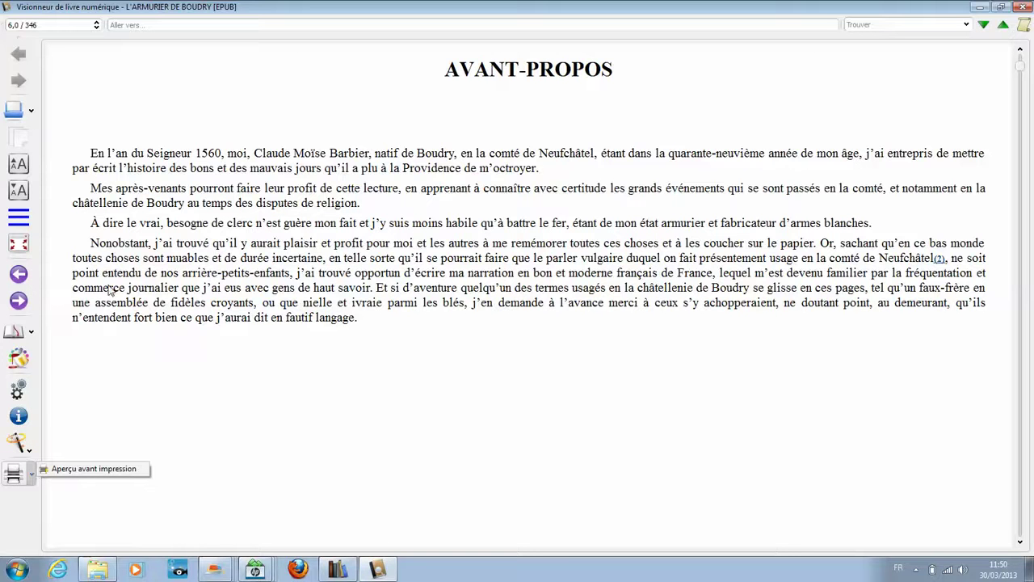
click(140, 397)
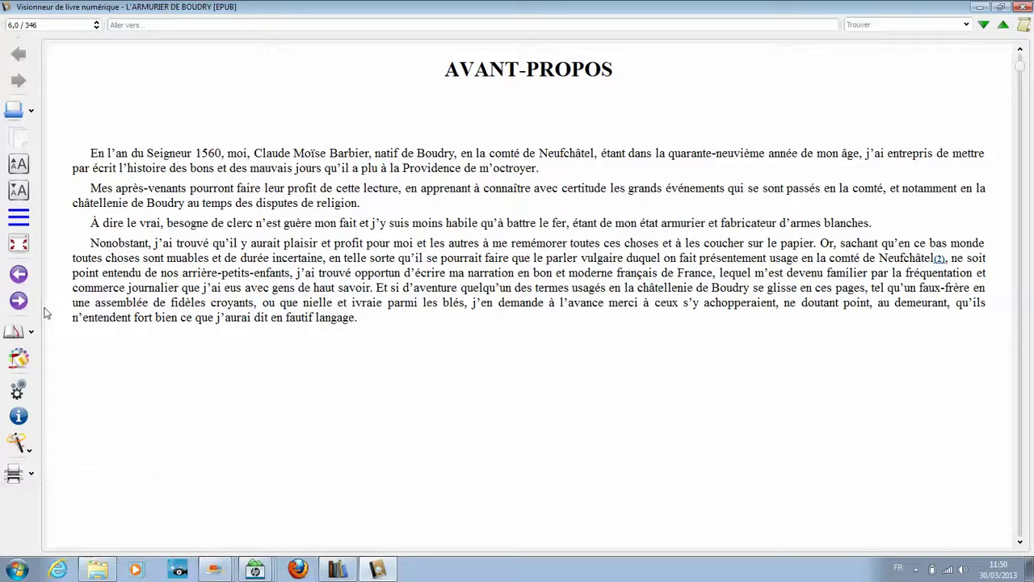
click(31, 110)
click(31, 111)
click(1023, 7)
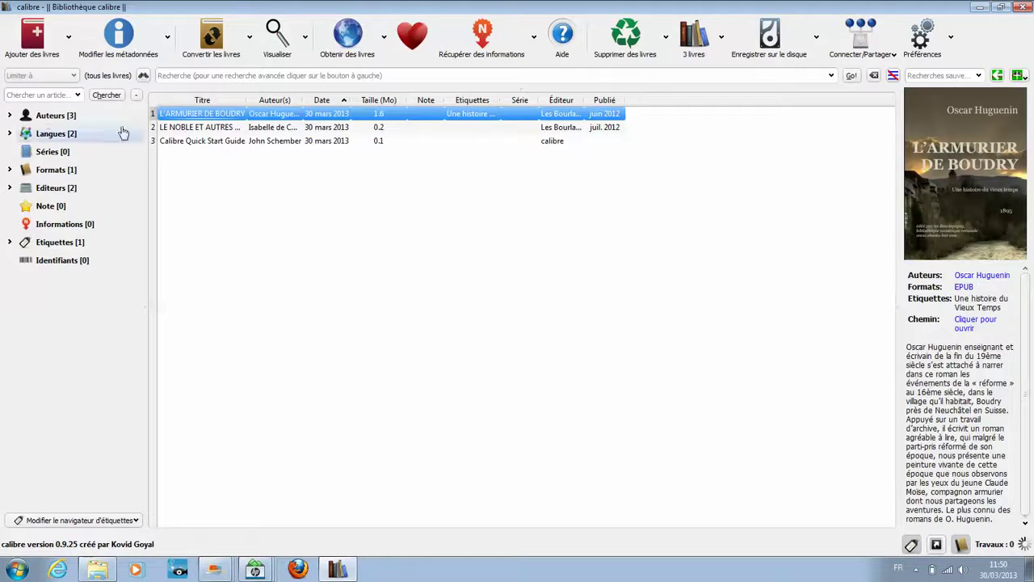
Step: Convert L'ARMURIER DE BOUDRY to PDF output format and check the conversion in the jobs list
click(218, 126)
click(218, 118)
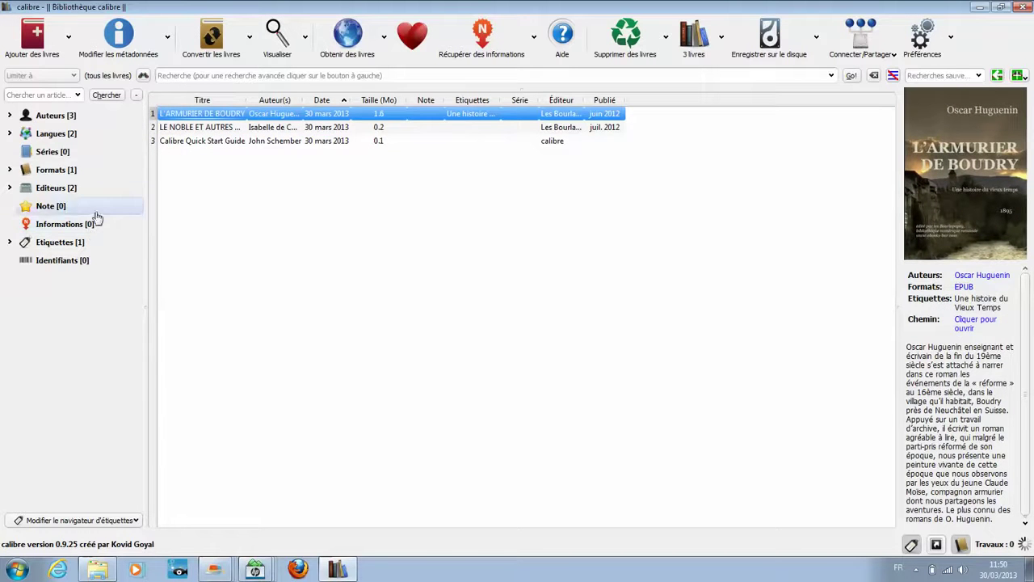
click(221, 43)
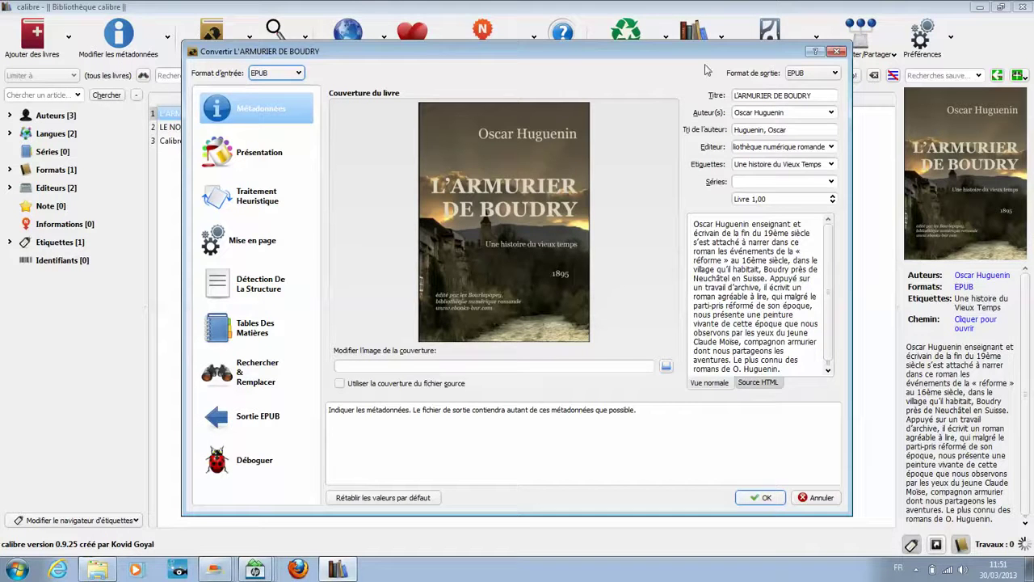
click(835, 73)
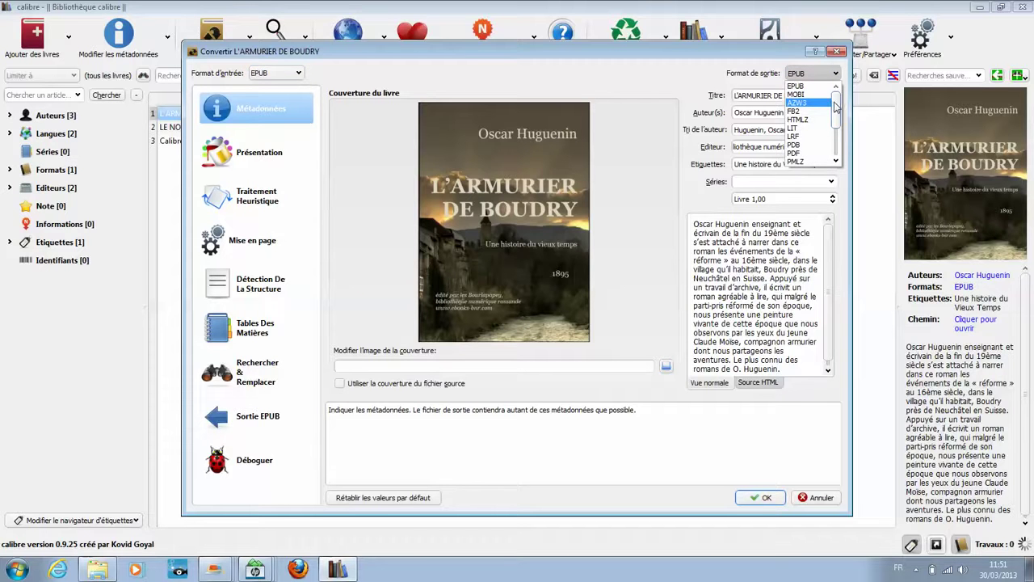
drag(836, 108, 834, 137)
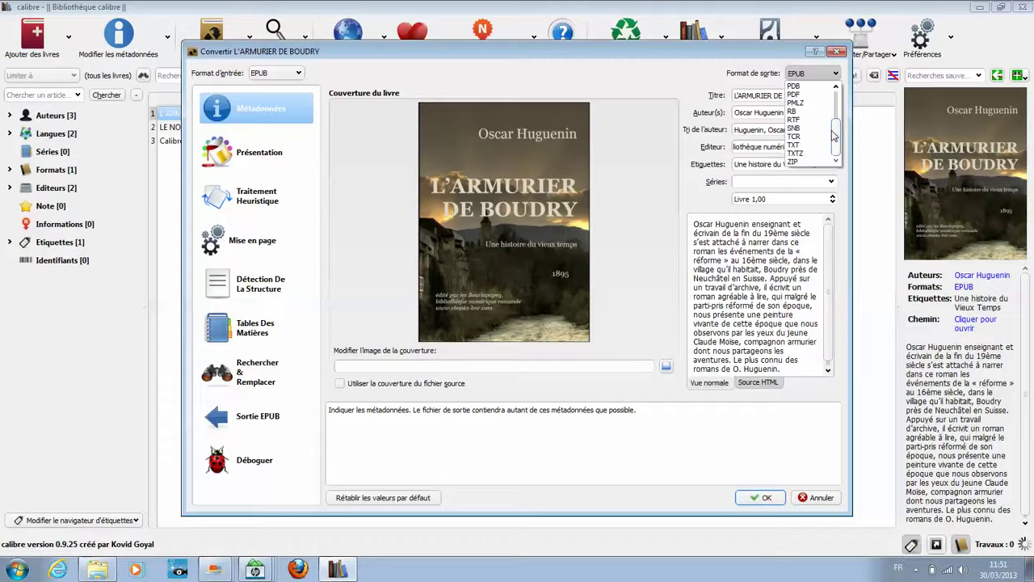
click(803, 95)
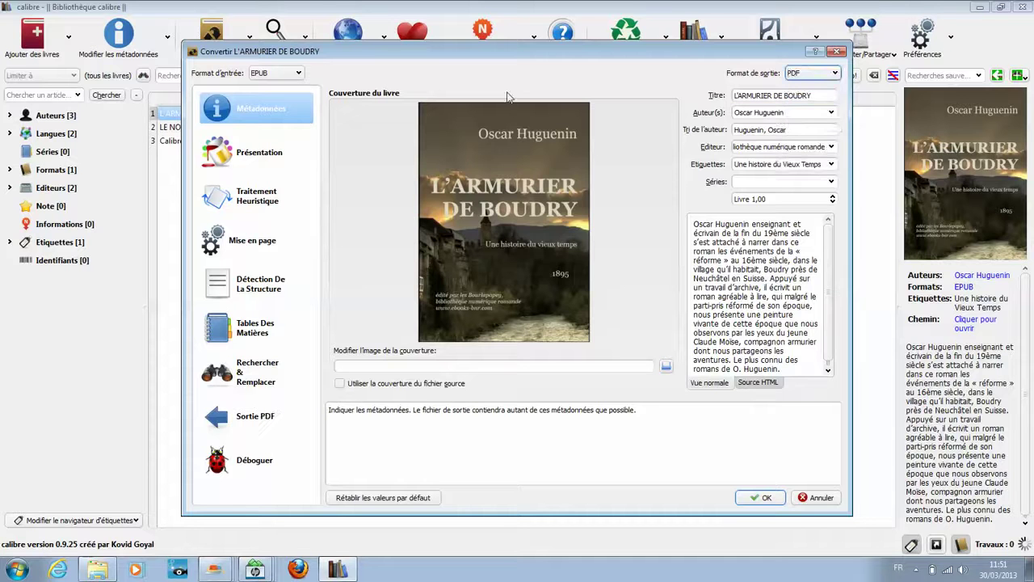
click(764, 498)
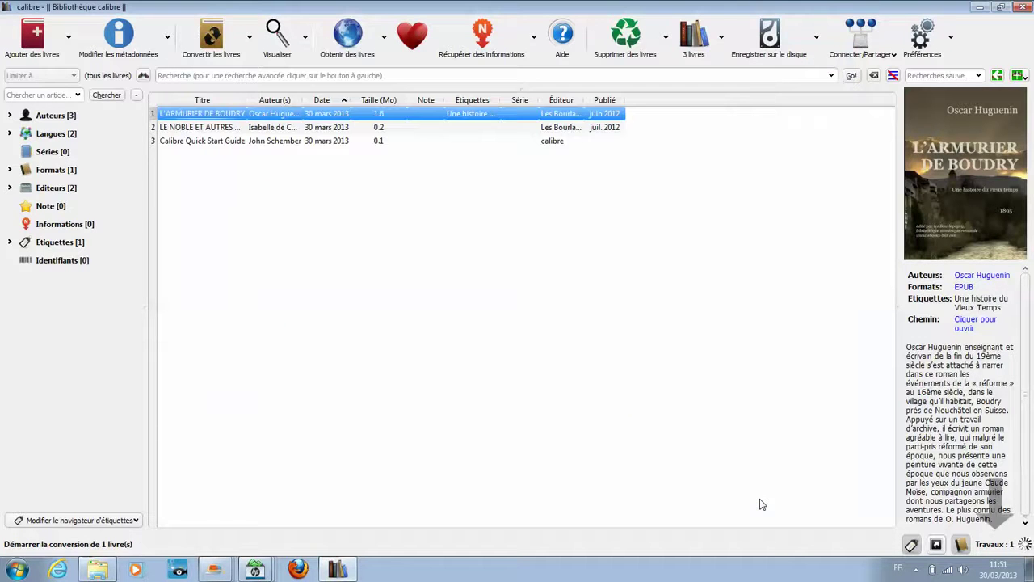
click(997, 554)
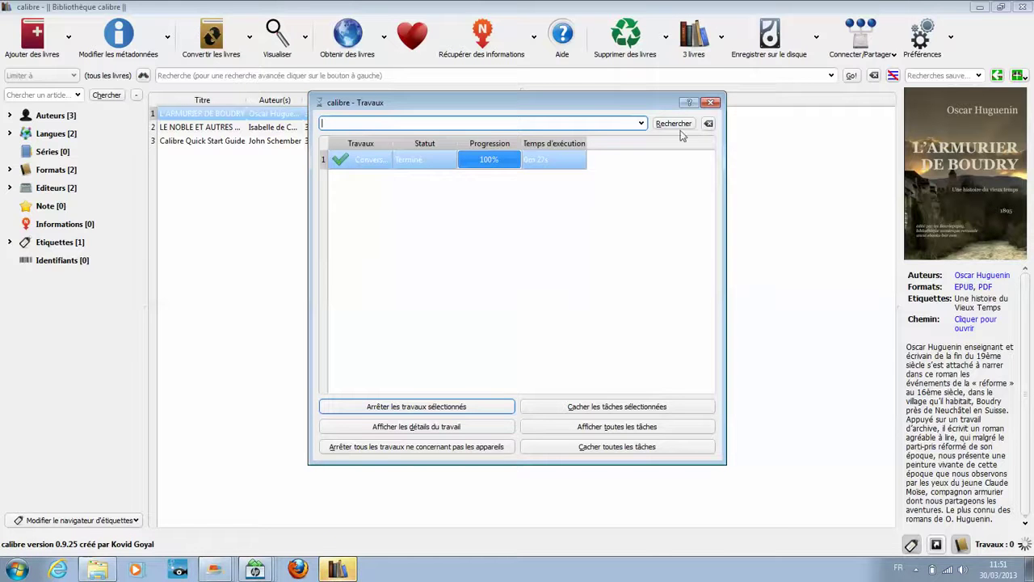
click(711, 102)
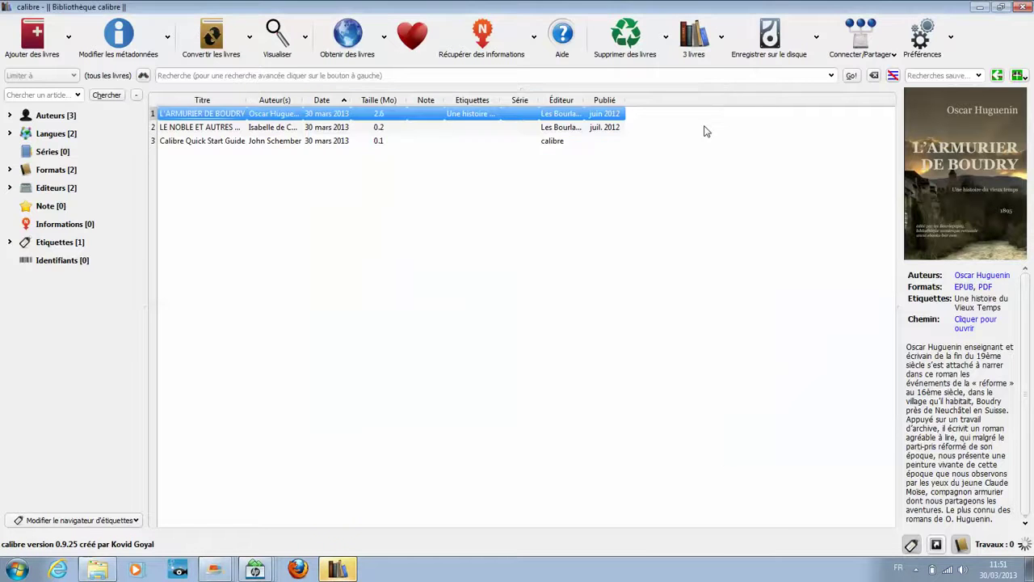
Step: Open the PDF format of L'ARMURIER DE BOUDRY to view it in Adobe Reader, and close the reader
click(208, 127)
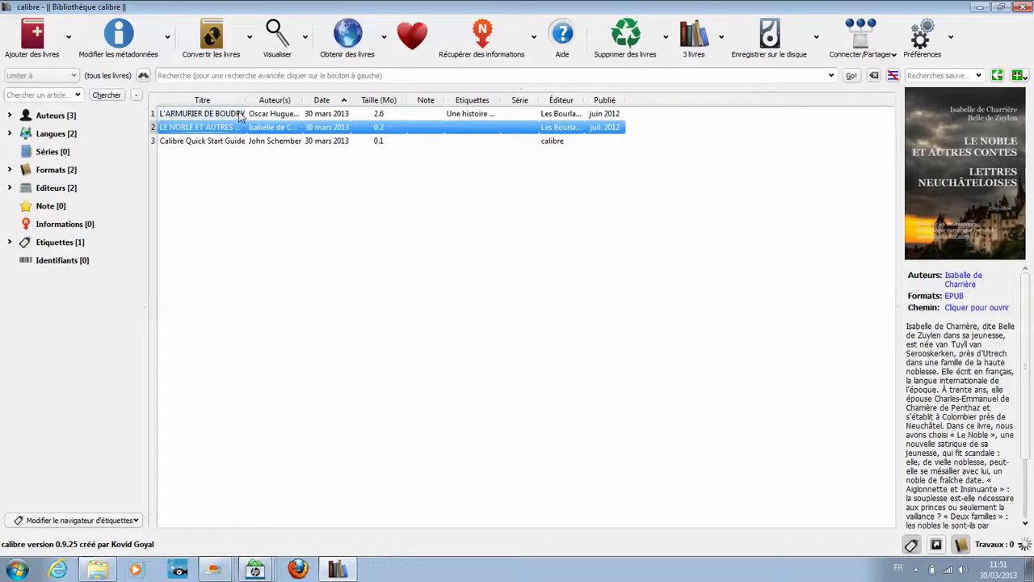
click(233, 115)
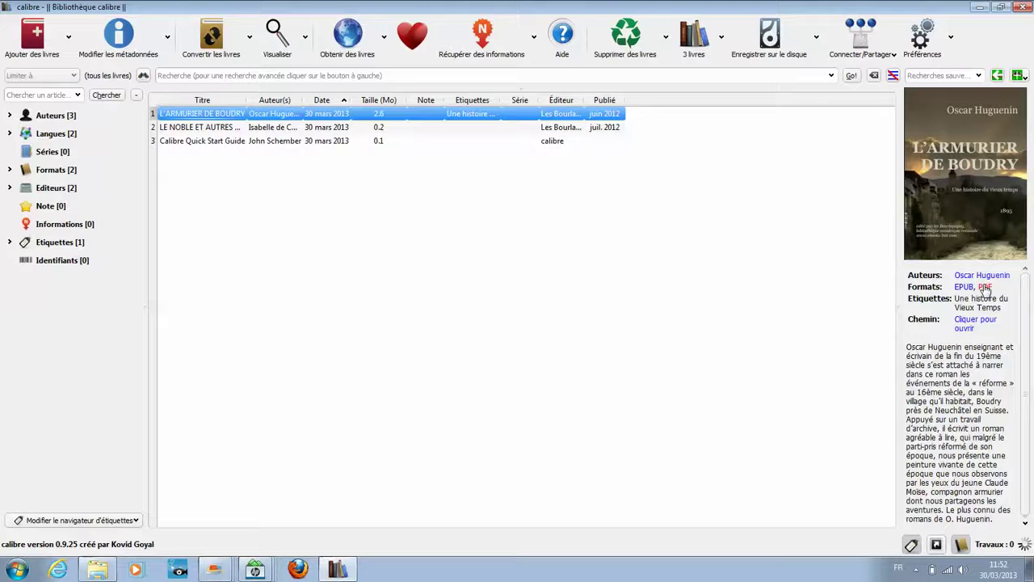
click(985, 287)
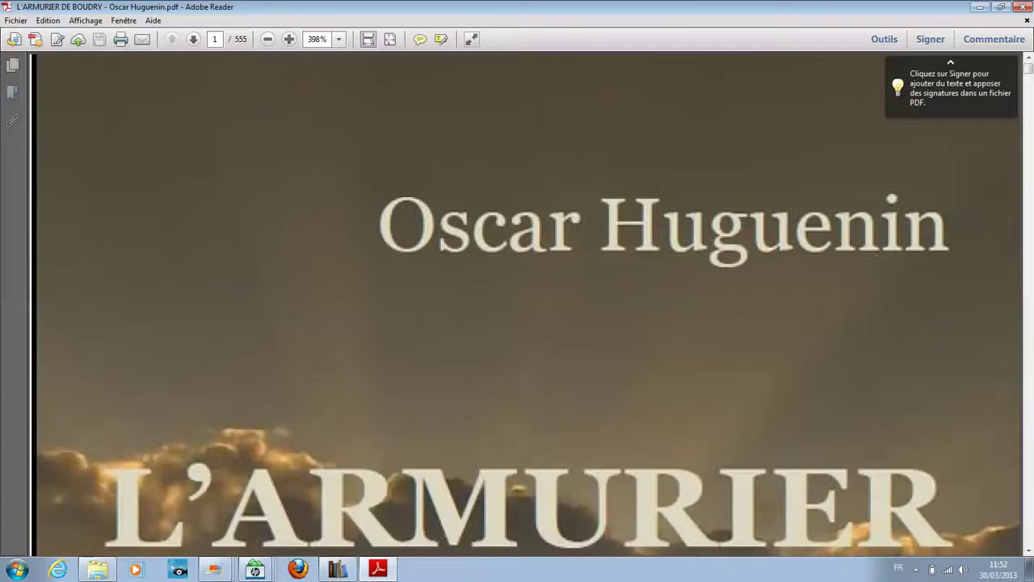
key(ctrl+q)
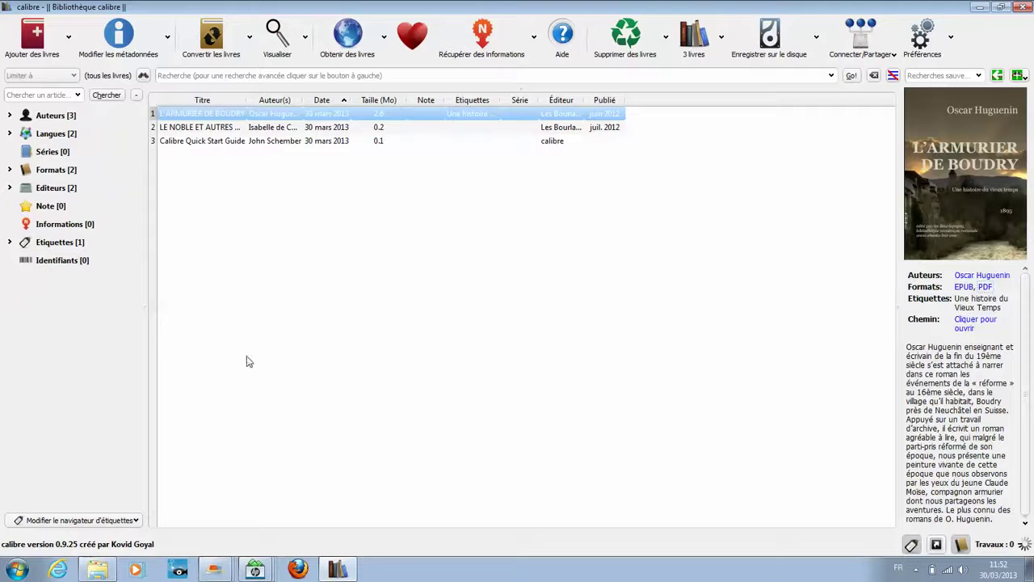
Step: Save the PDF format of L'ARMURIER DE BOUDRY to disk in the Bureau folder and close the resulting folder window
right_click(987, 288)
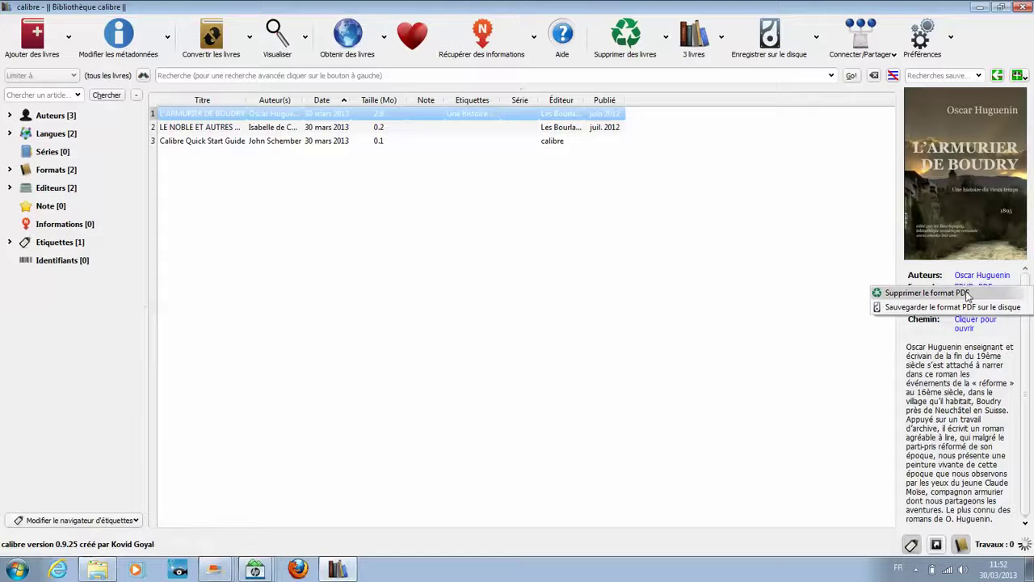
click(930, 308)
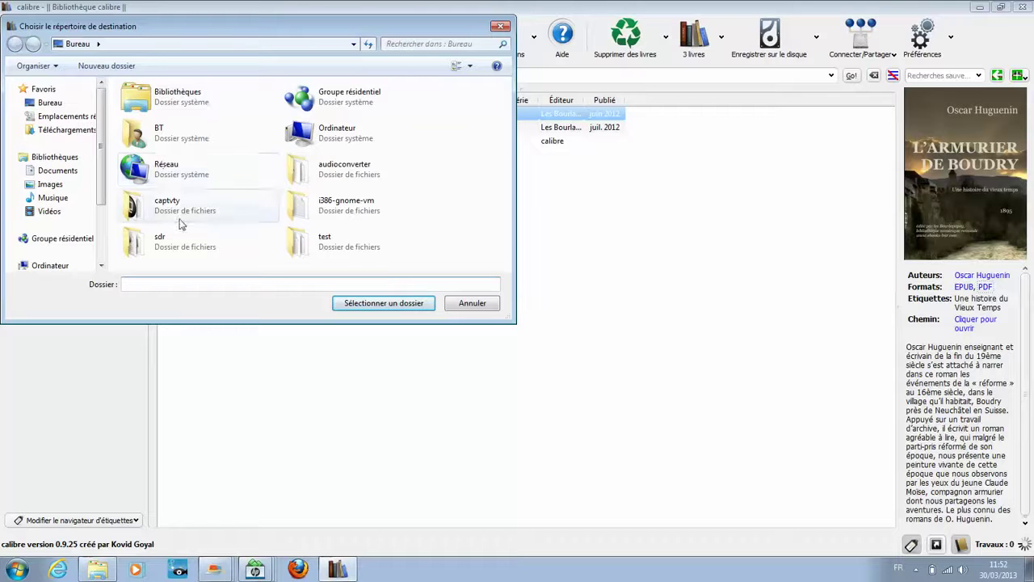
click(400, 304)
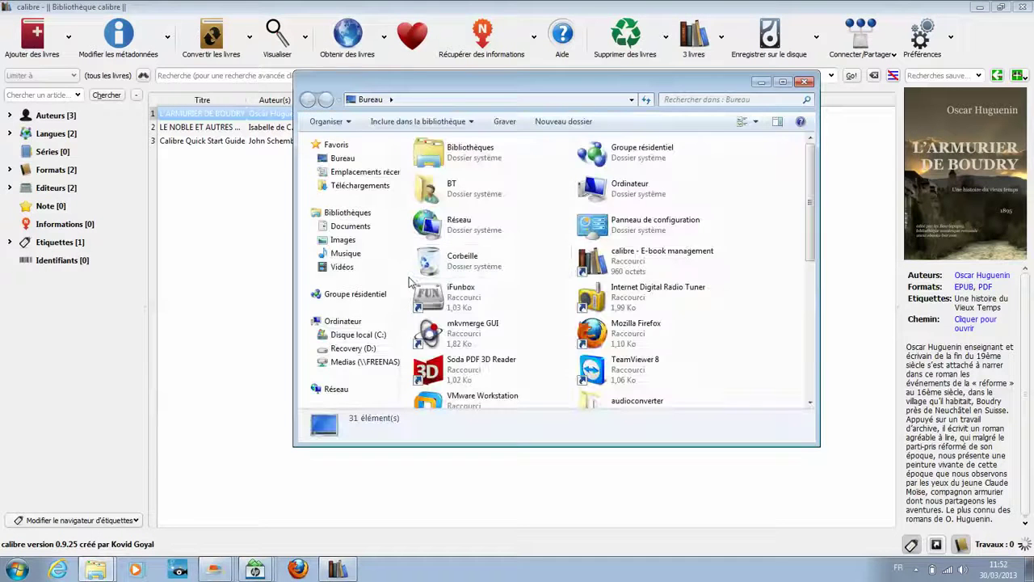
click(806, 83)
Step: Check the exported ARMURIER DE BOUDRY PDF on the desktop and return to the calibre library
click(978, 9)
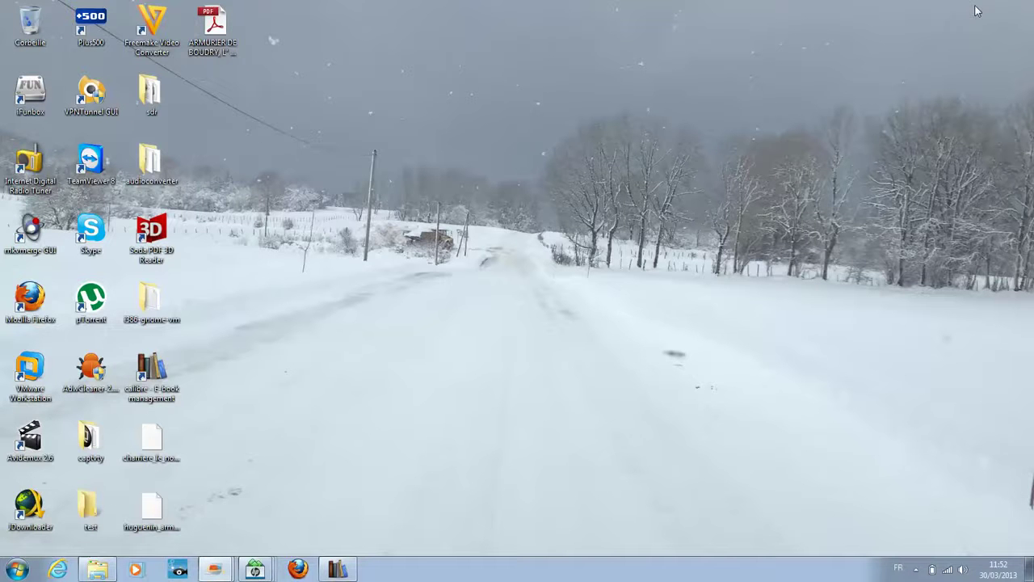
mouse_move(215, 28)
mouse_down()
mouse_move(390, 117)
mouse_move(206, 32)
mouse_move(218, 44)
mouse_up()
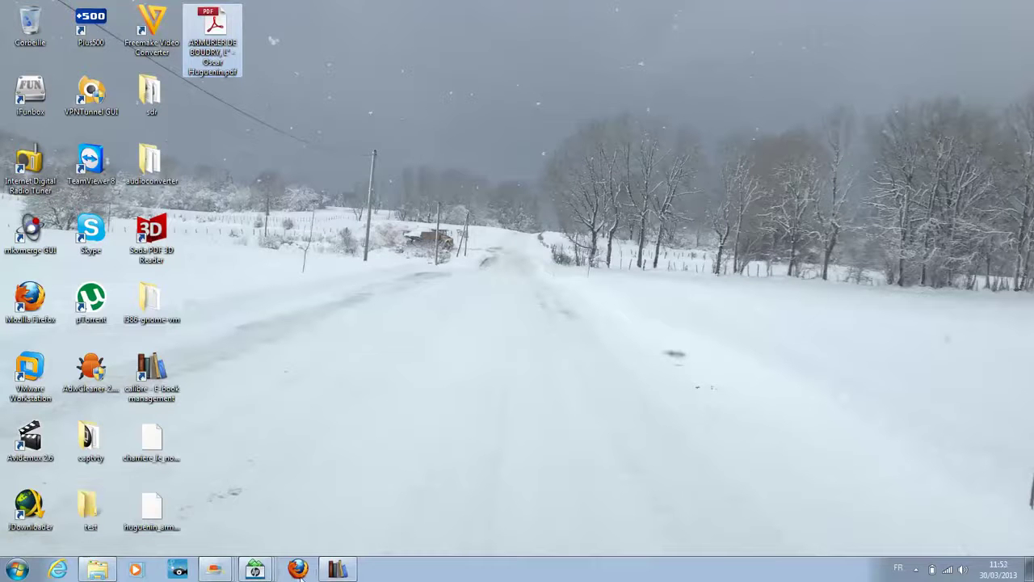
click(338, 570)
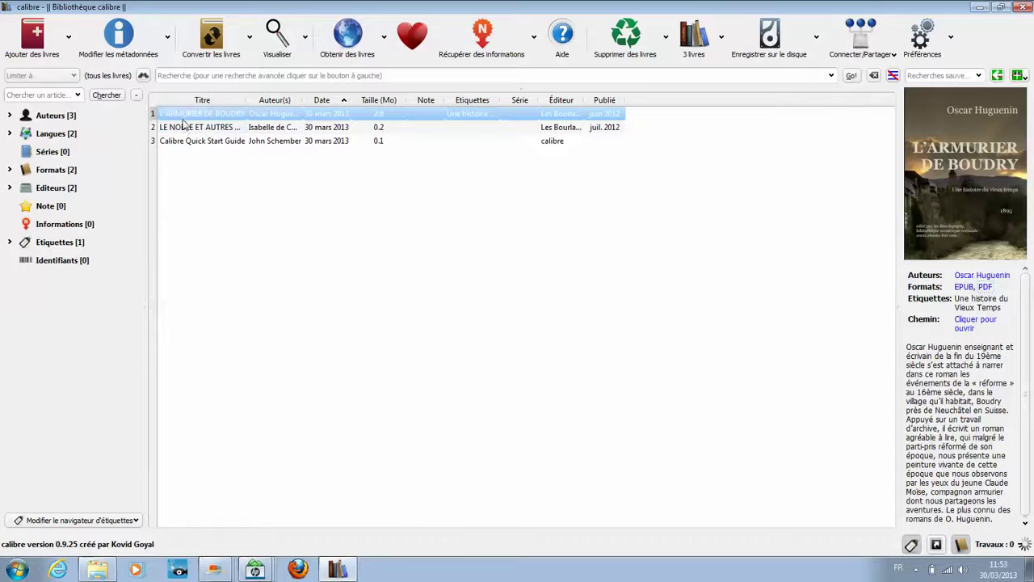
Step: Examine the search fields and store list for obtaining books, and view the save-to-disk destination chooser without saving
click(377, 36)
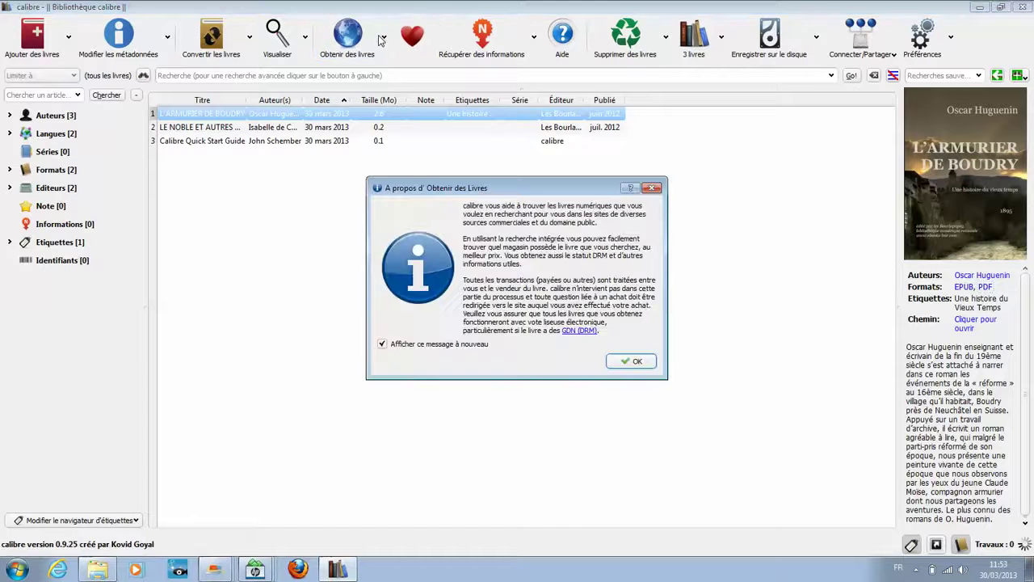
click(637, 361)
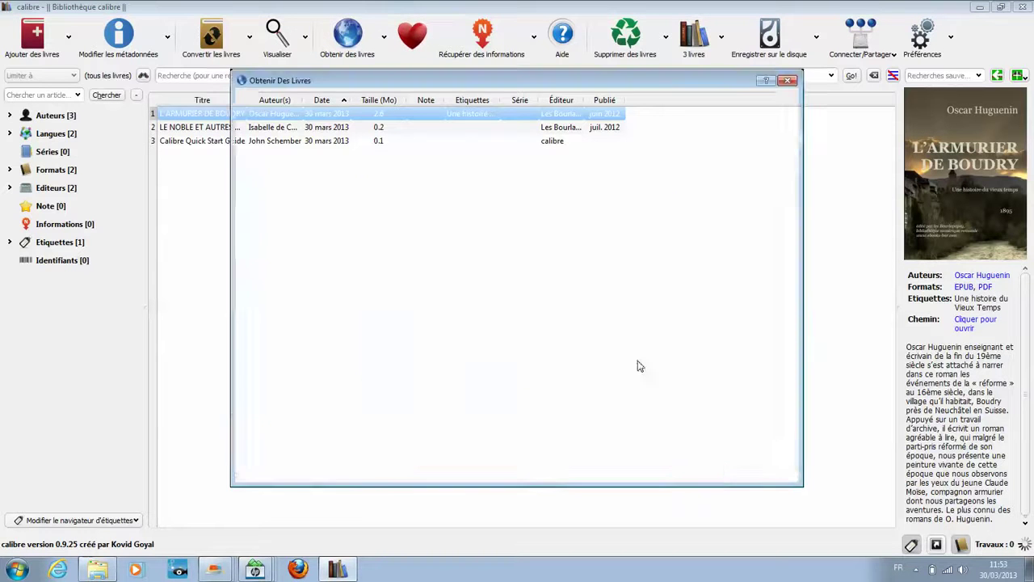
mouse_move(353, 188)
mouse_down()
mouse_move(353, 331)
mouse_move(362, 196)
mouse_up()
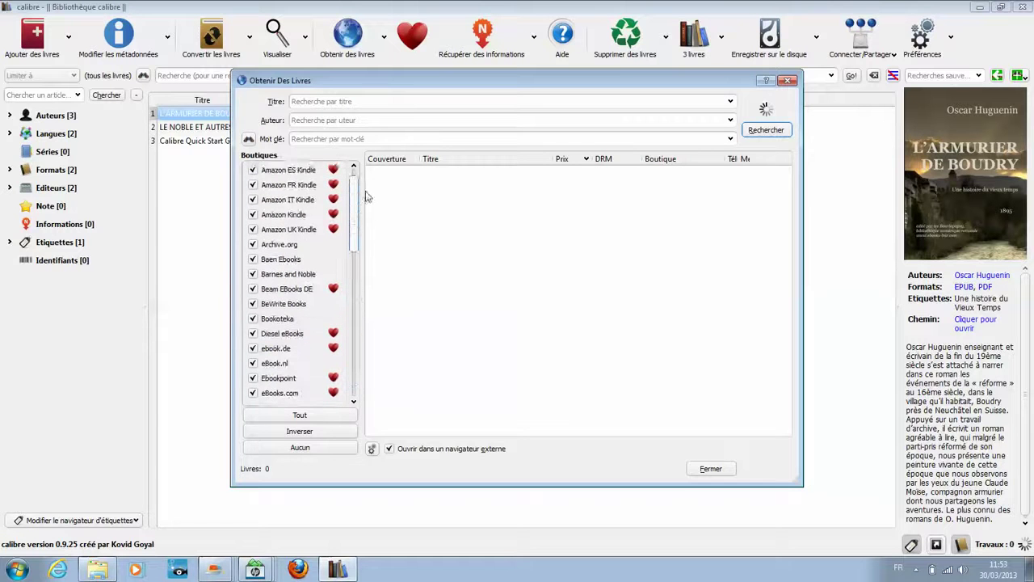
click(339, 102)
click(349, 120)
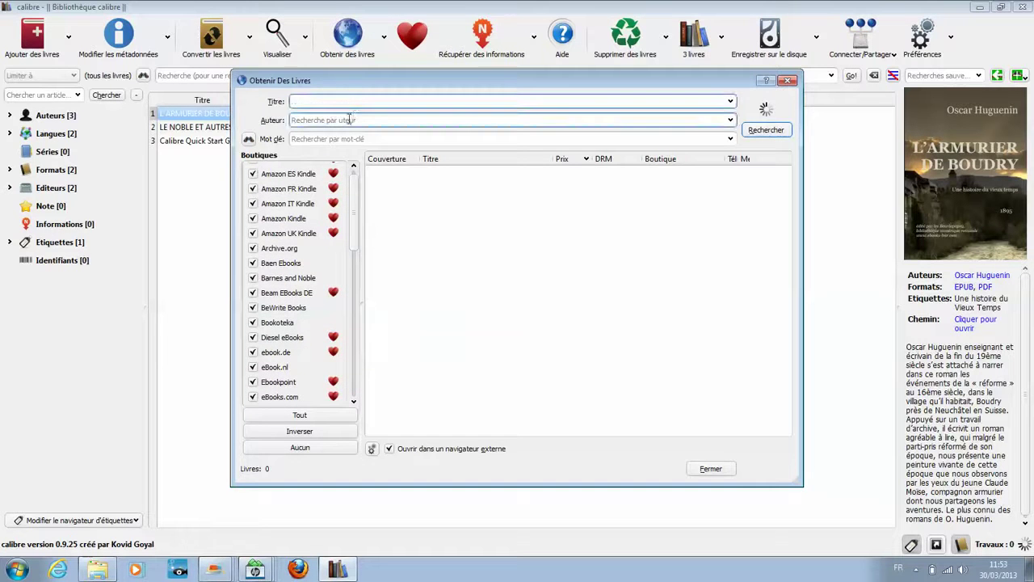
click(345, 139)
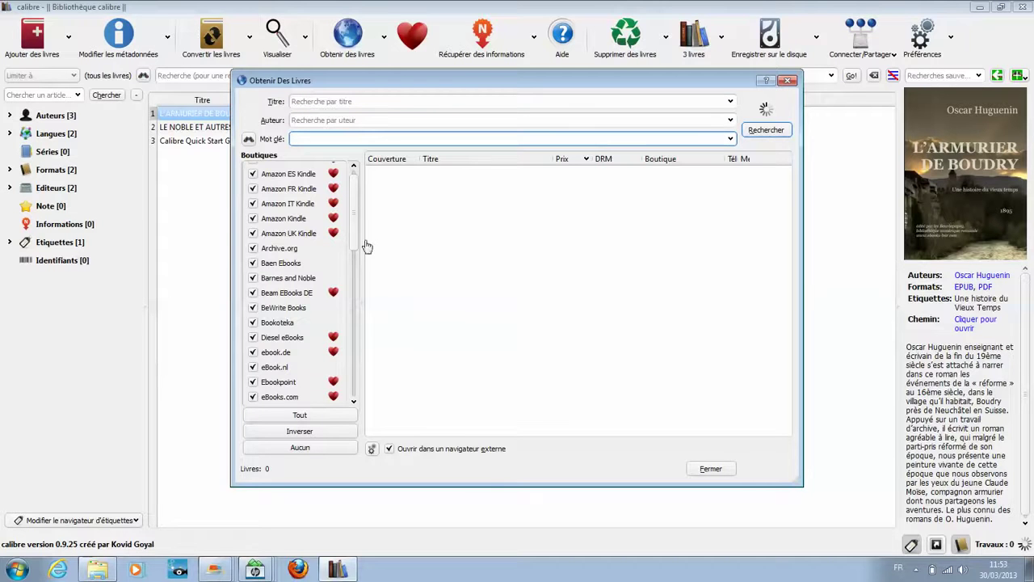
drag(354, 214, 358, 189)
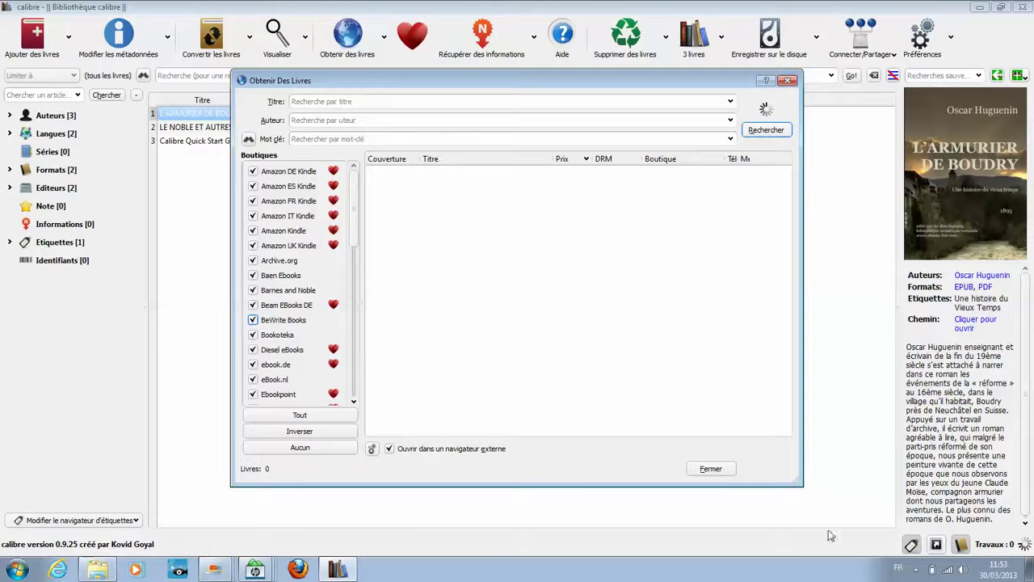
click(711, 468)
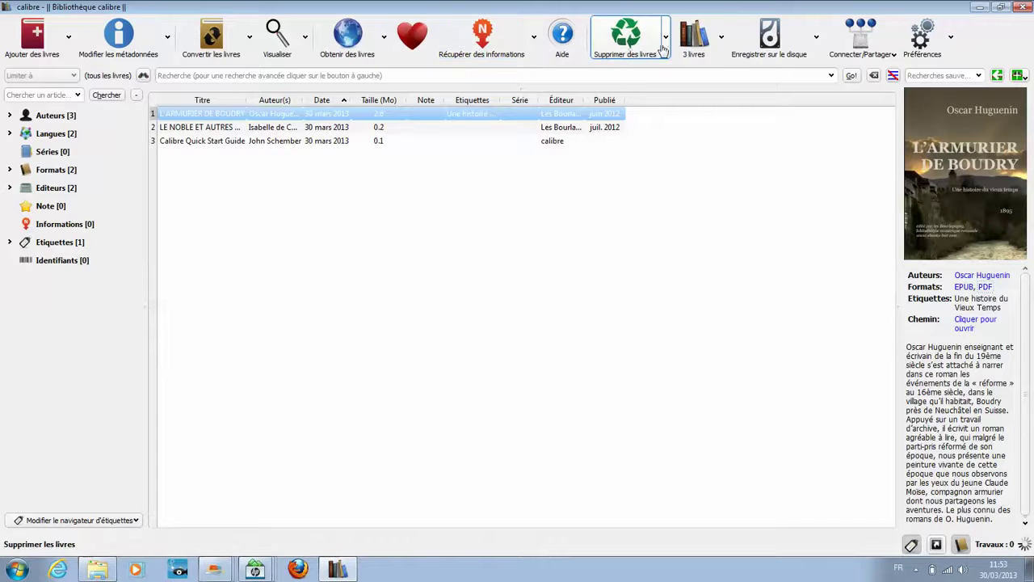
click(806, 40)
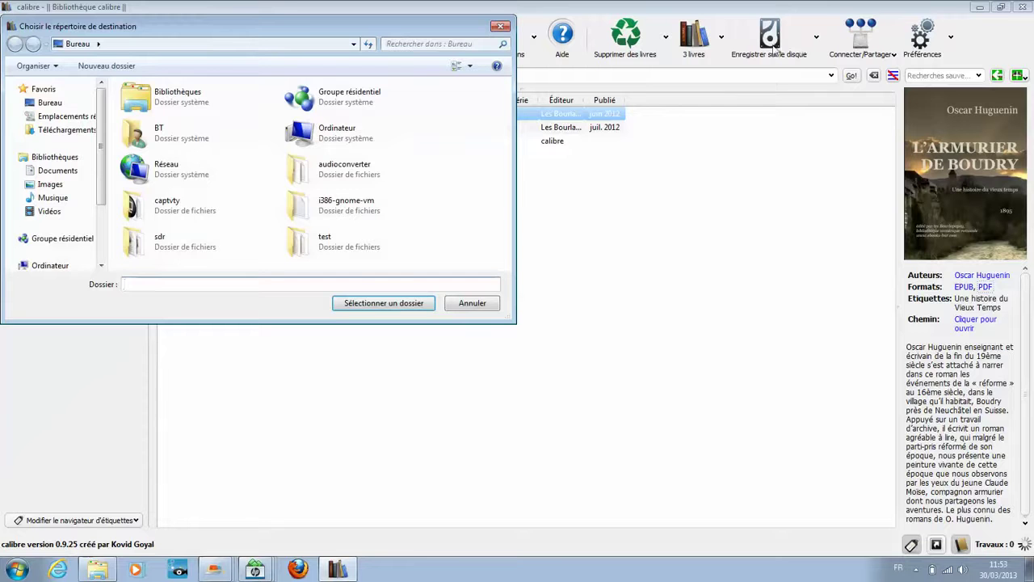
click(501, 26)
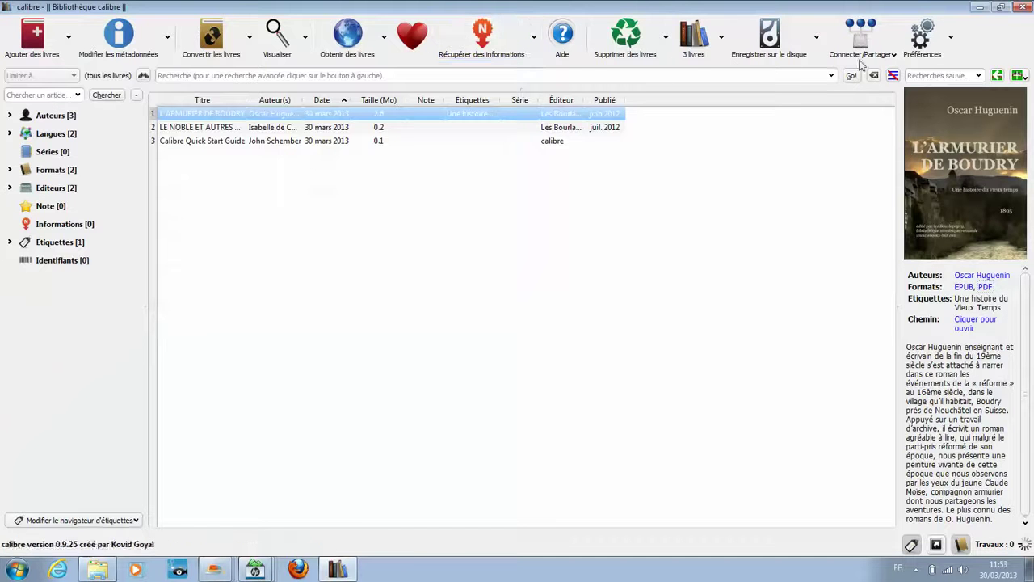
Step: Delete the book L'ARMURIER DE BOUDRY permanently from the calibre library
click(233, 128)
click(230, 115)
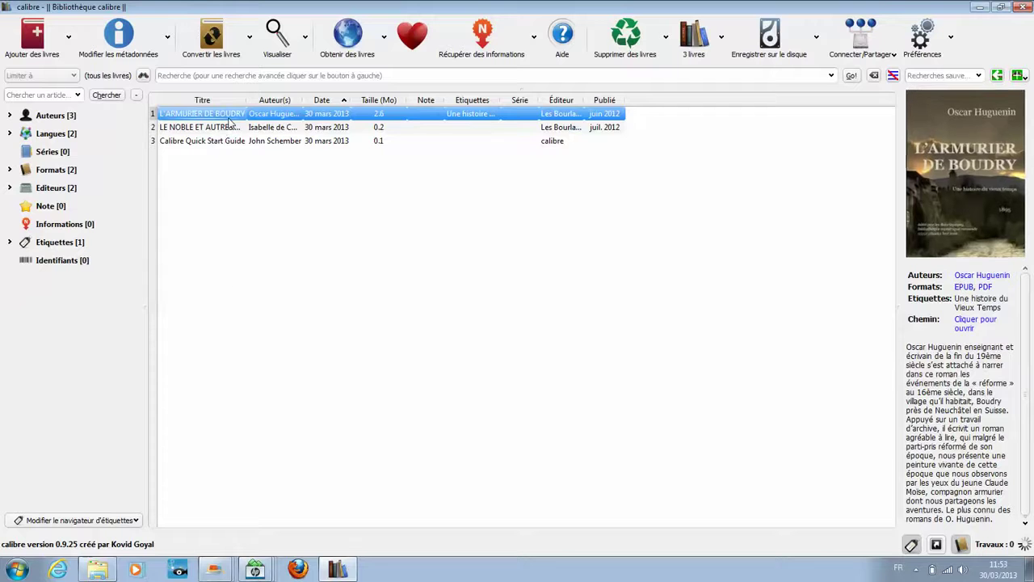
right_click(231, 121)
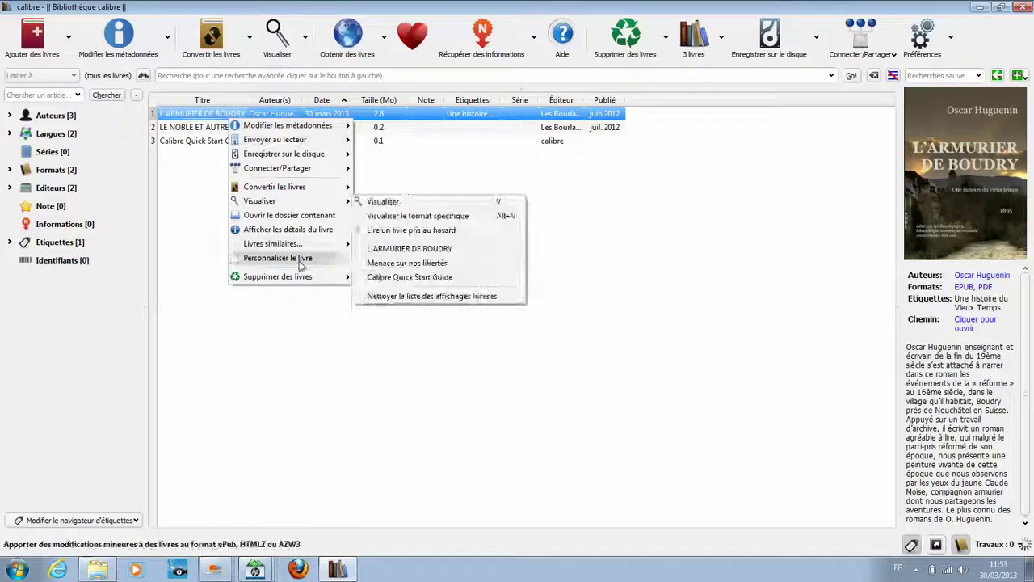
mouse_move(305, 278)
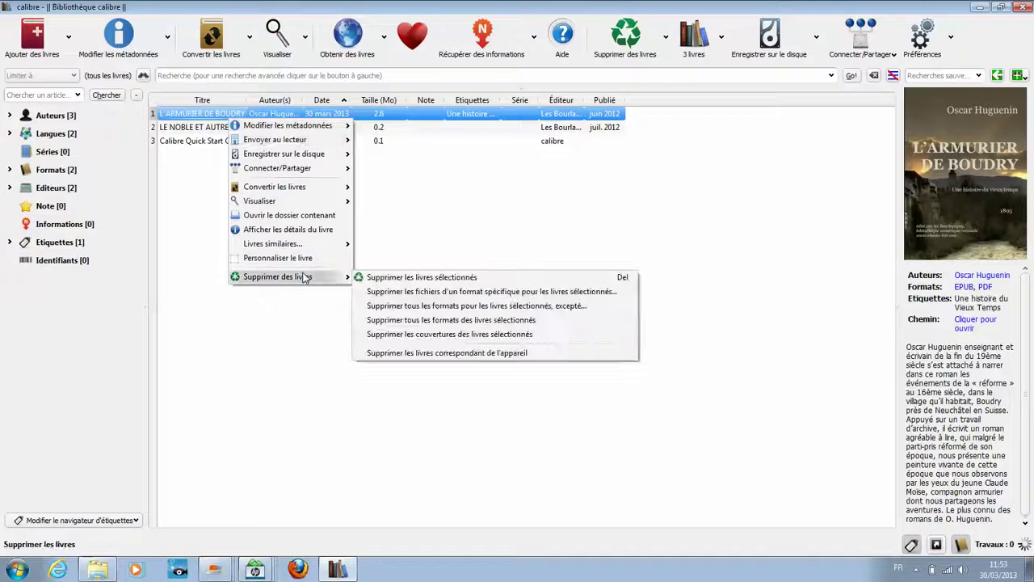
click(395, 281)
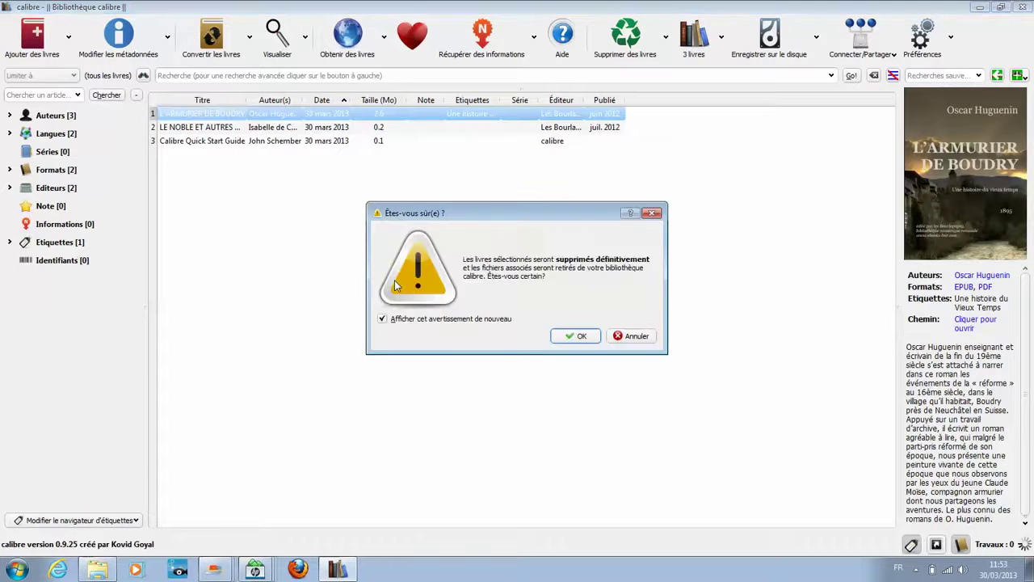
click(586, 336)
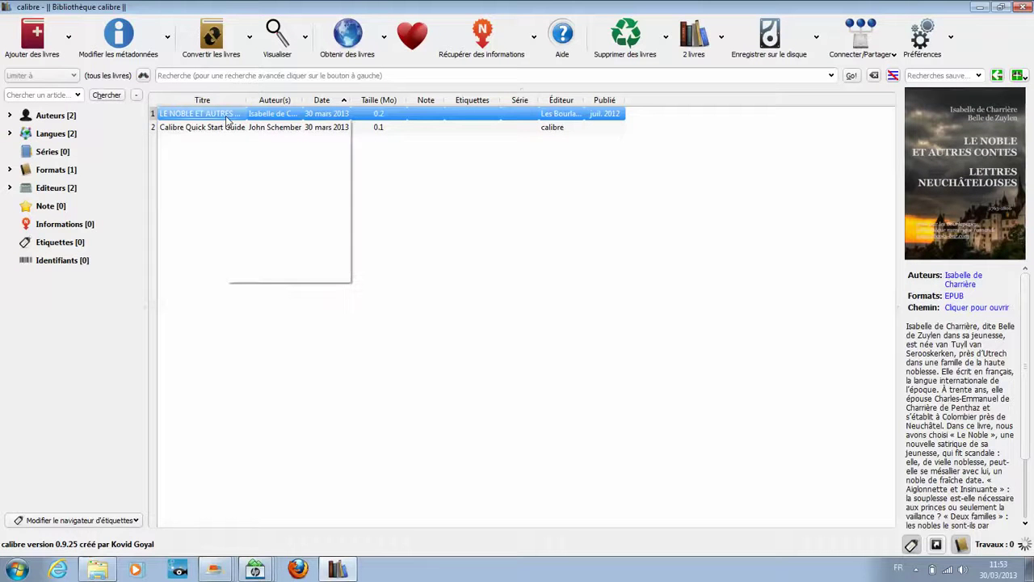
right_click(229, 120)
mouse_move(301, 143)
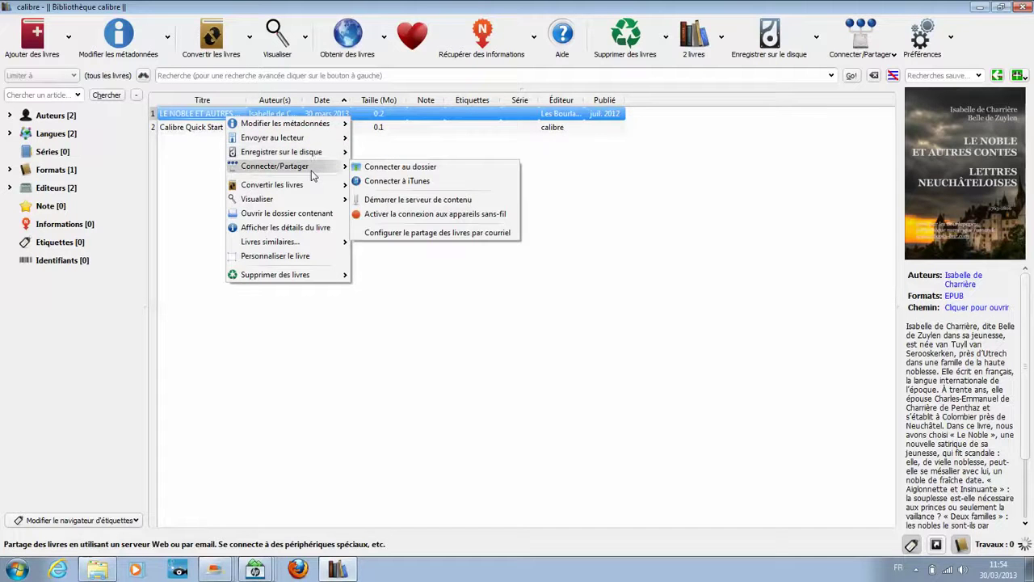
mouse_move(320, 189)
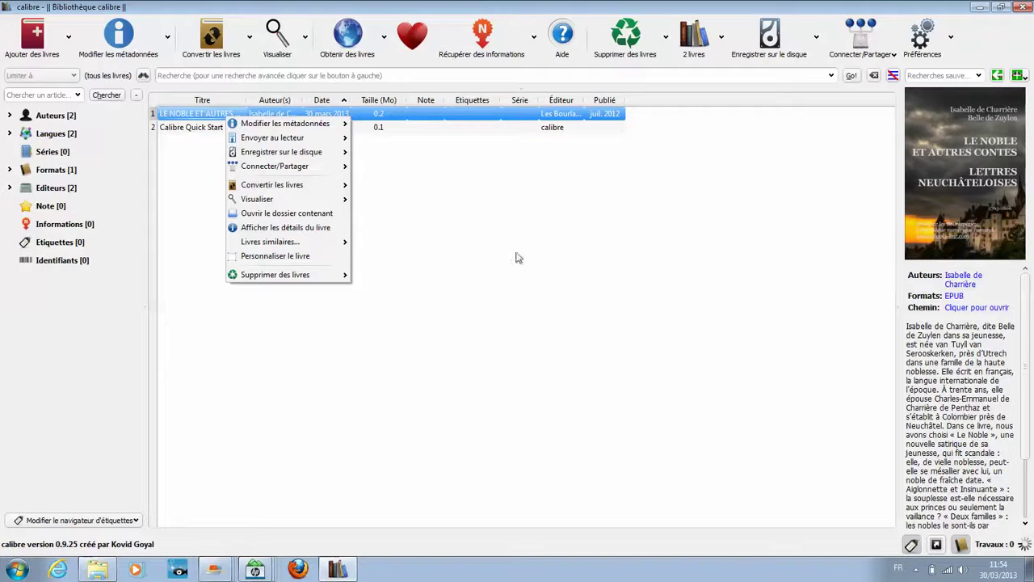
click(457, 217)
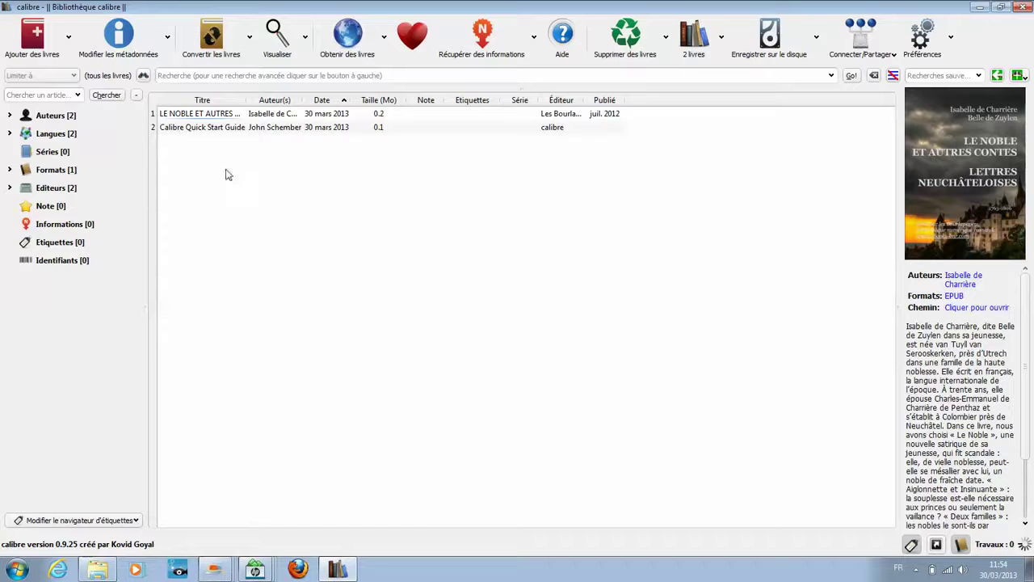